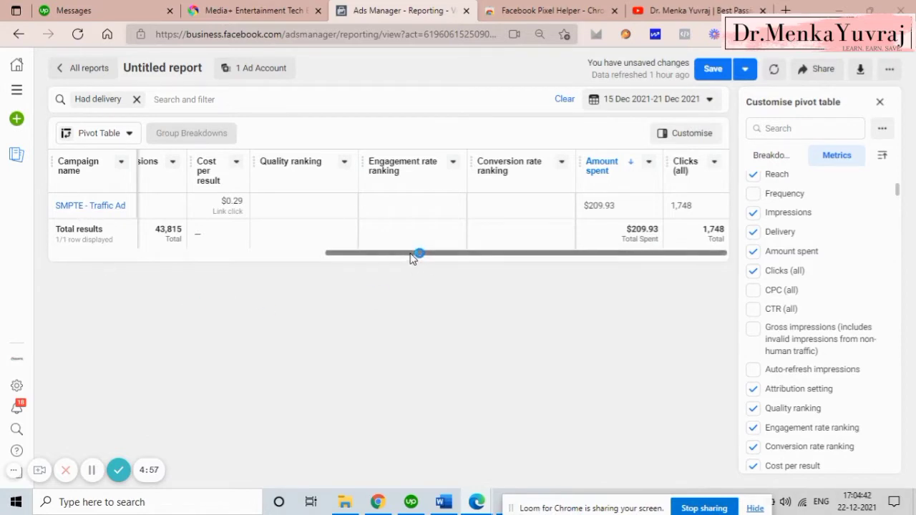
- Check the campaign's Delivery column shows Active, then go to Events Manager from All tools
mouse_move(415, 253)
mouse_down()
mouse_move(322, 254)
mouse_move(458, 266)
mouse_move(233, 268)
mouse_up()
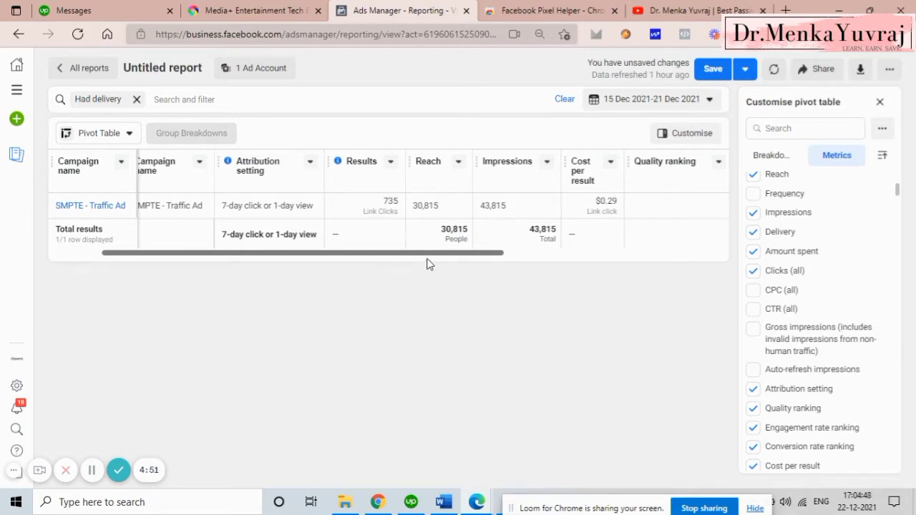
mouse_move(434, 260)
mouse_down()
mouse_move(538, 250)
mouse_move(324, 253)
mouse_up()
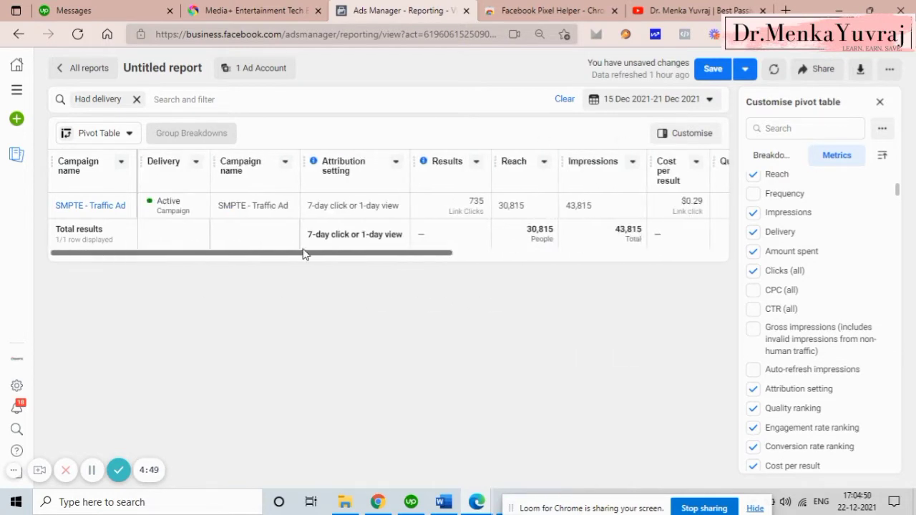
click(543, 9)
click(398, 6)
click(16, 94)
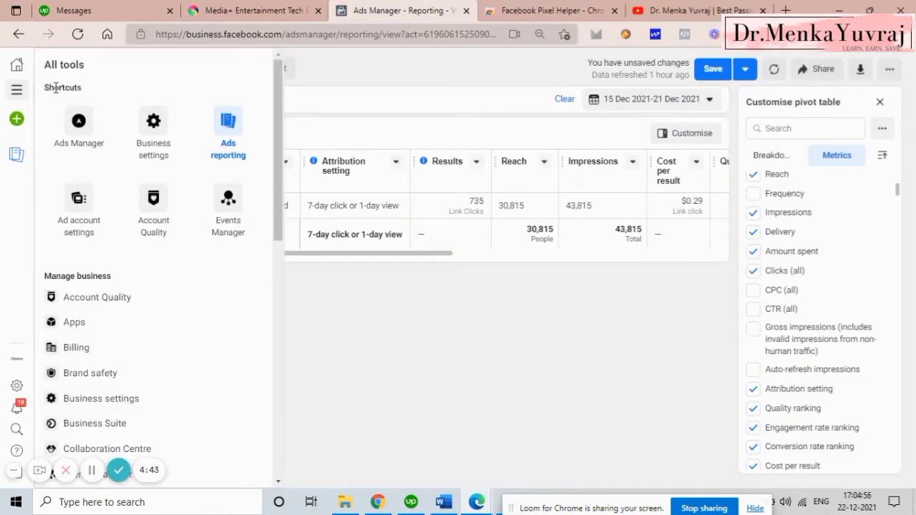
click(228, 215)
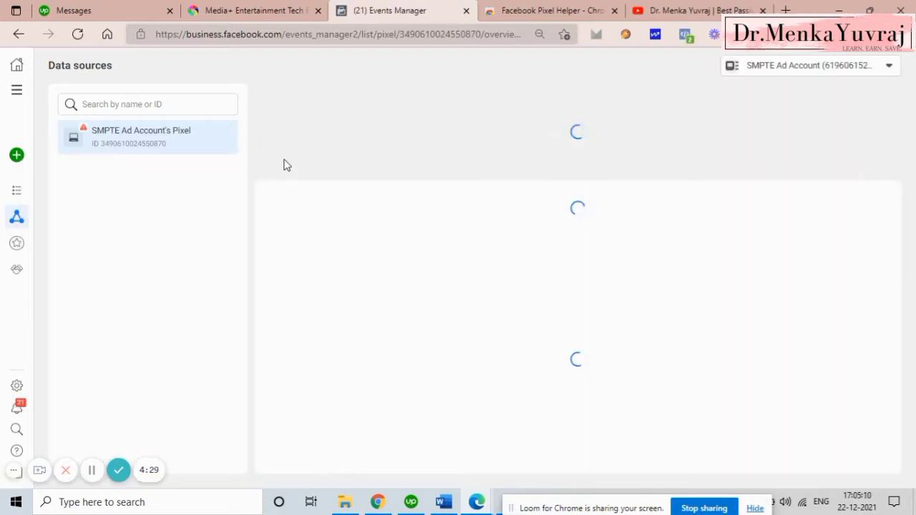
click(308, 11)
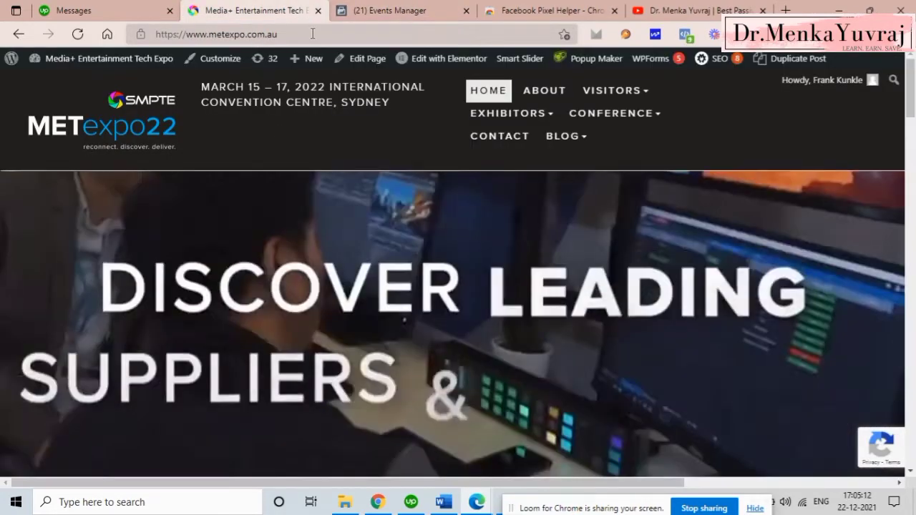
click(313, 34)
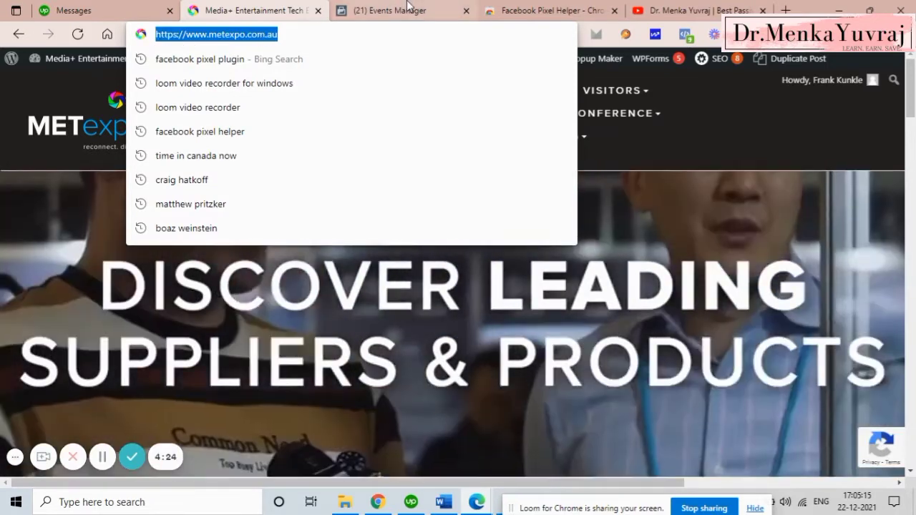
click(407, 9)
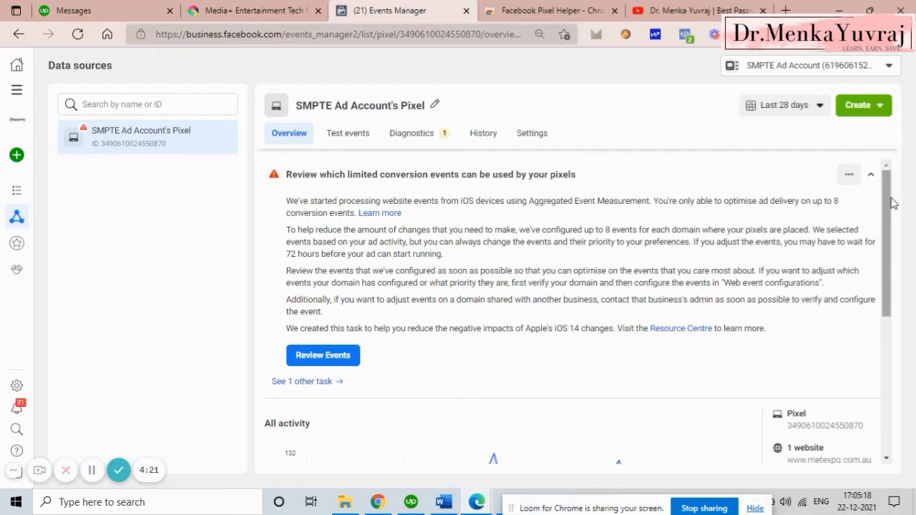
- Expand the PageView row to show it Active with 759 events and its daily chart
drag(890, 204, 904, 340)
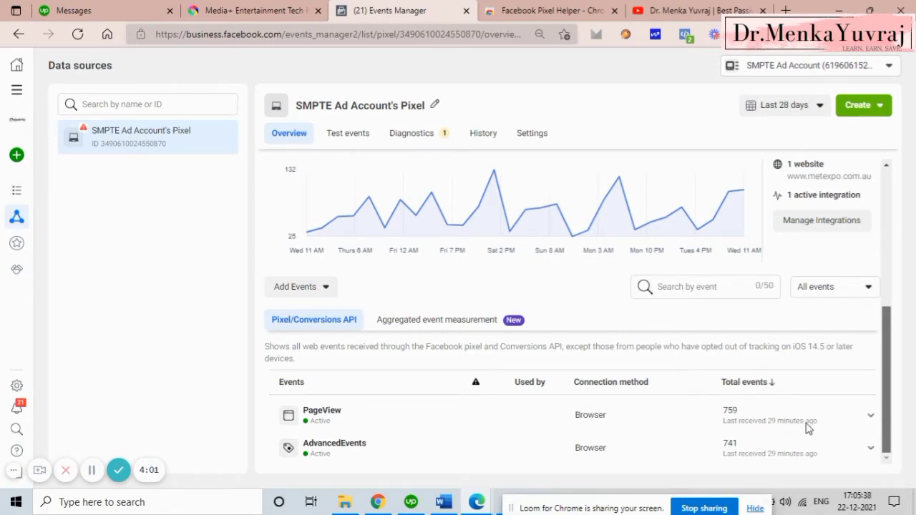
click(871, 416)
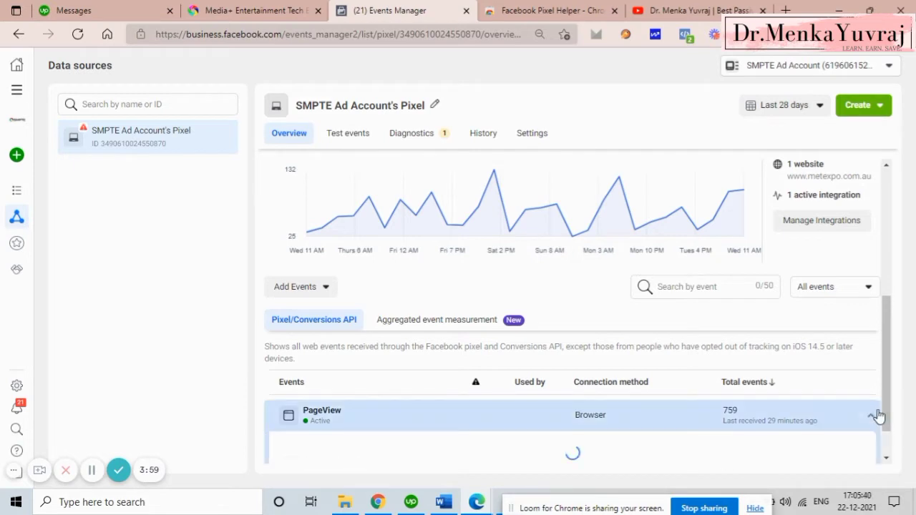
drag(890, 350, 892, 420)
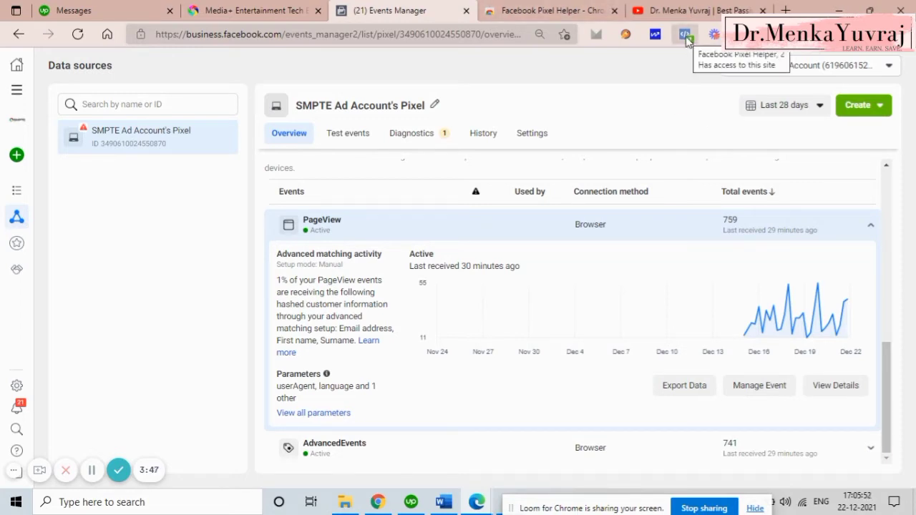
click(528, 8)
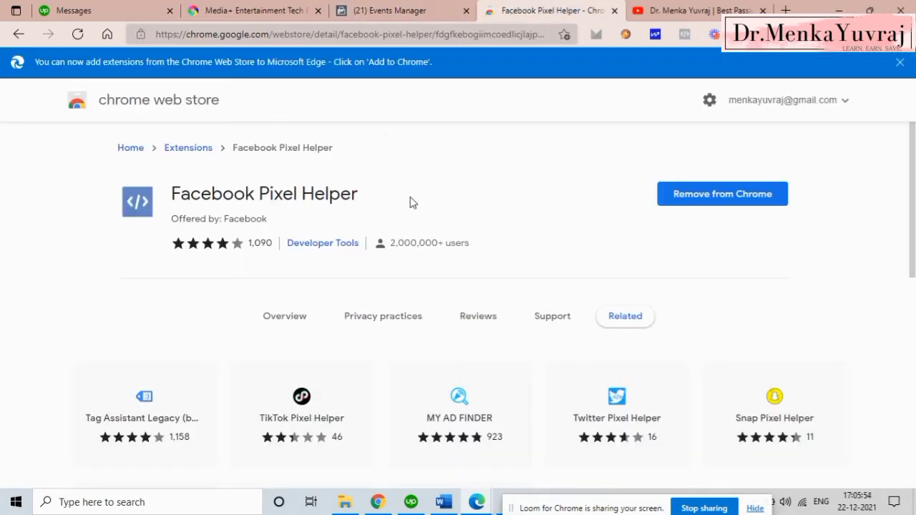
drag(412, 202, 238, 198)
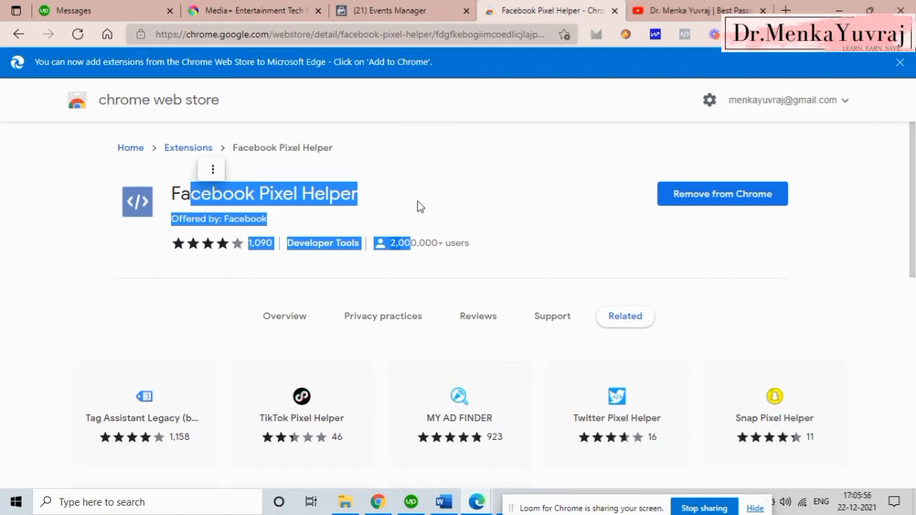
click(467, 204)
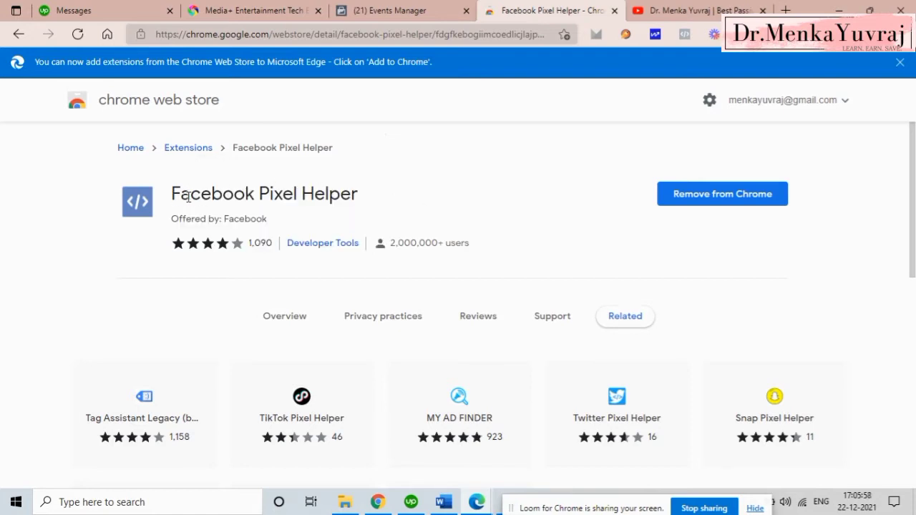
drag(187, 197, 397, 201)
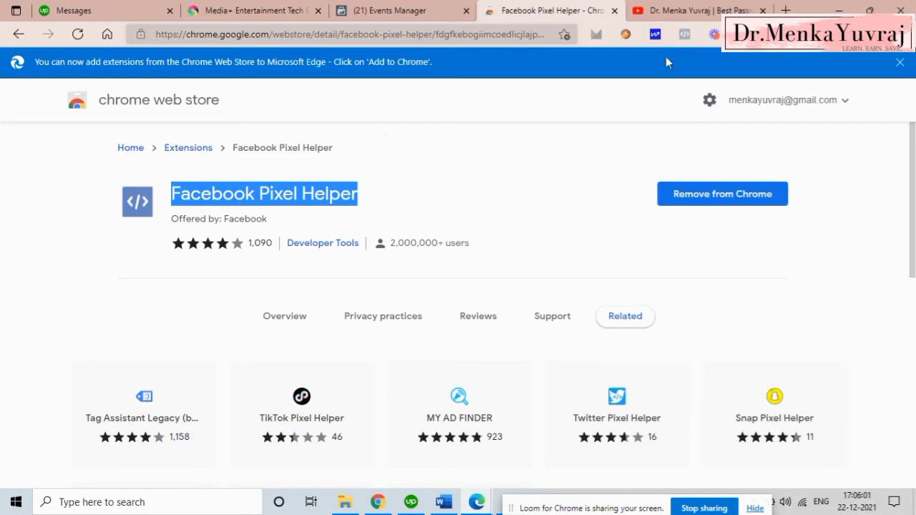
click(629, 174)
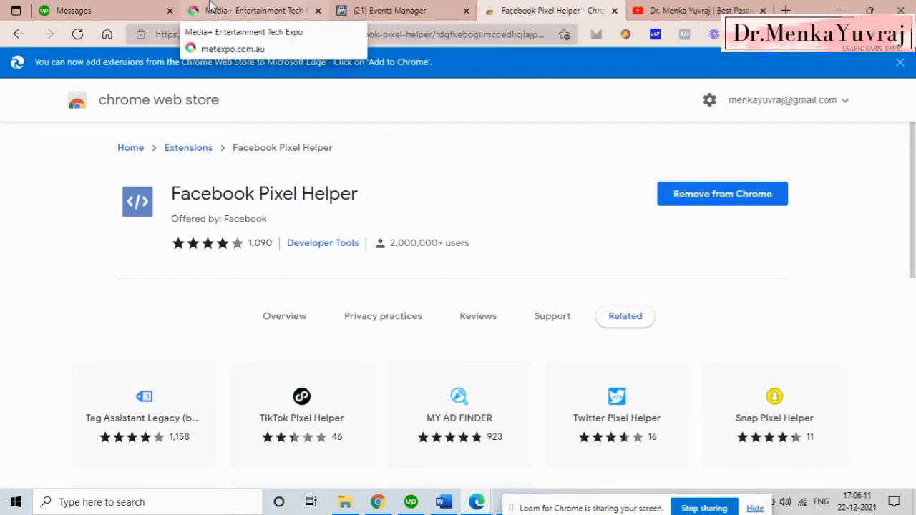
click(390, 10)
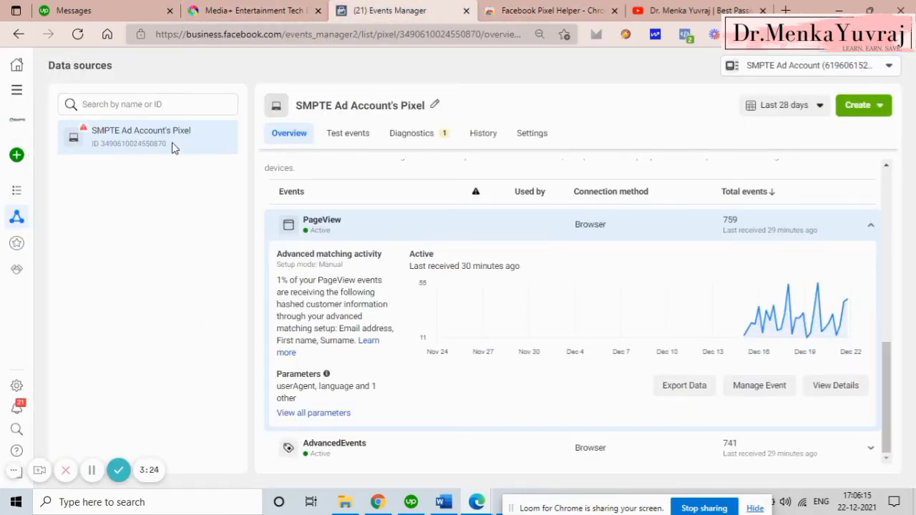
click(282, 7)
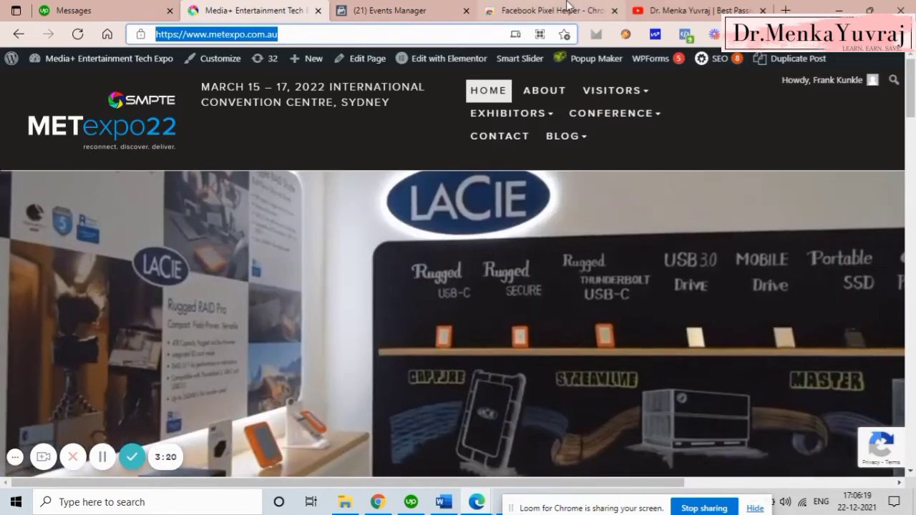
click(547, 10)
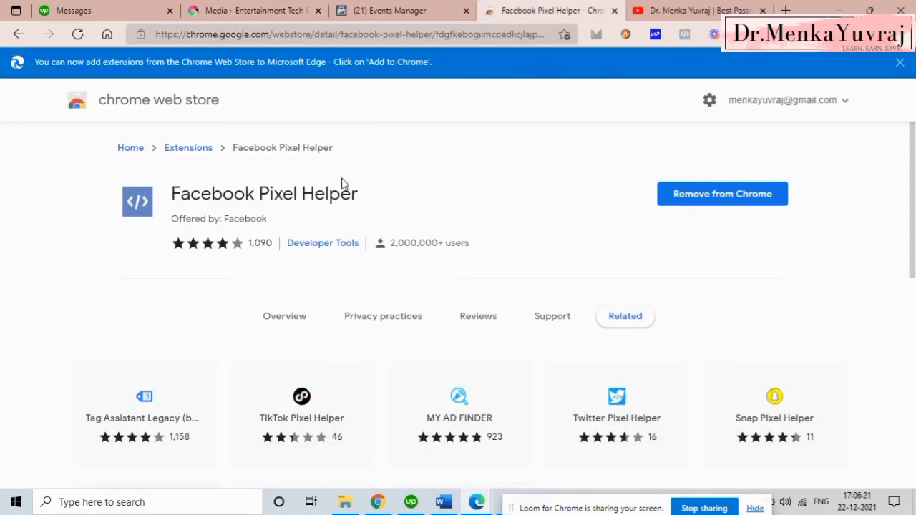
click(279, 7)
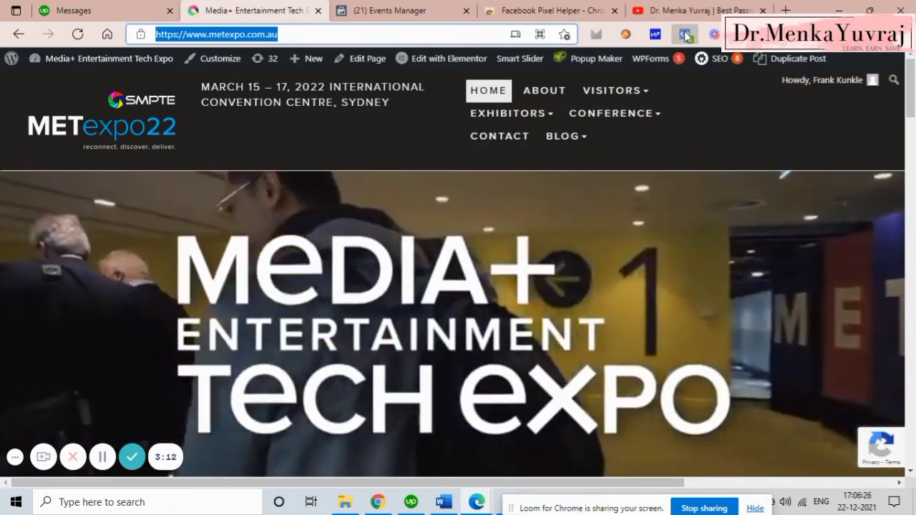
click(686, 34)
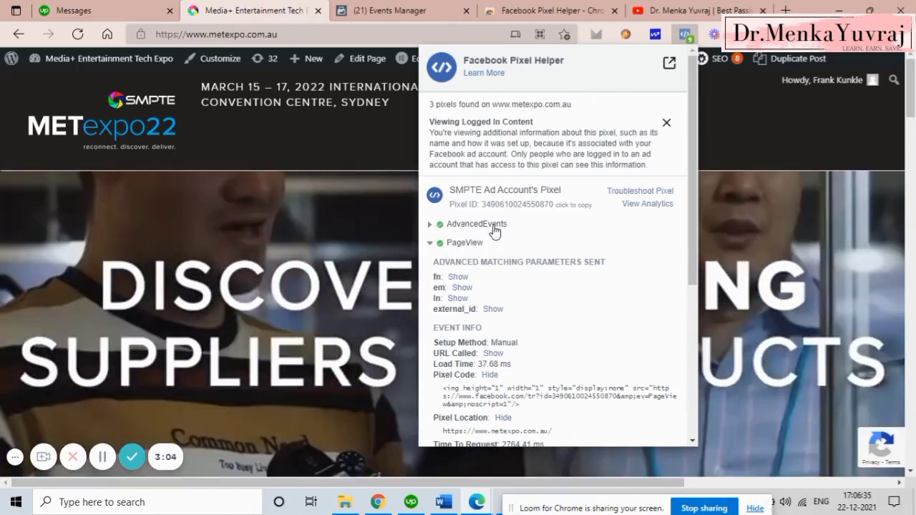
scroll(694, 266, down, 3)
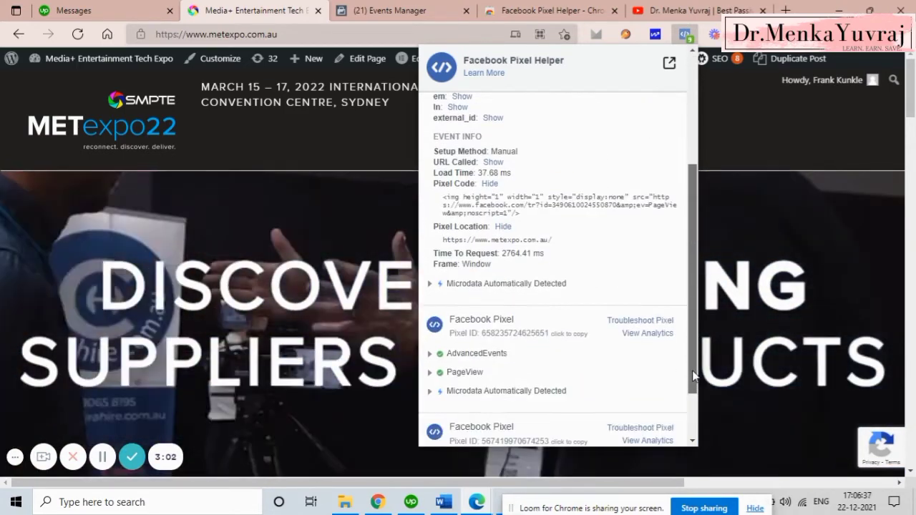
scroll(694, 266, down, 1)
scroll(690, 279, up, 3)
scroll(688, 272, up, 1)
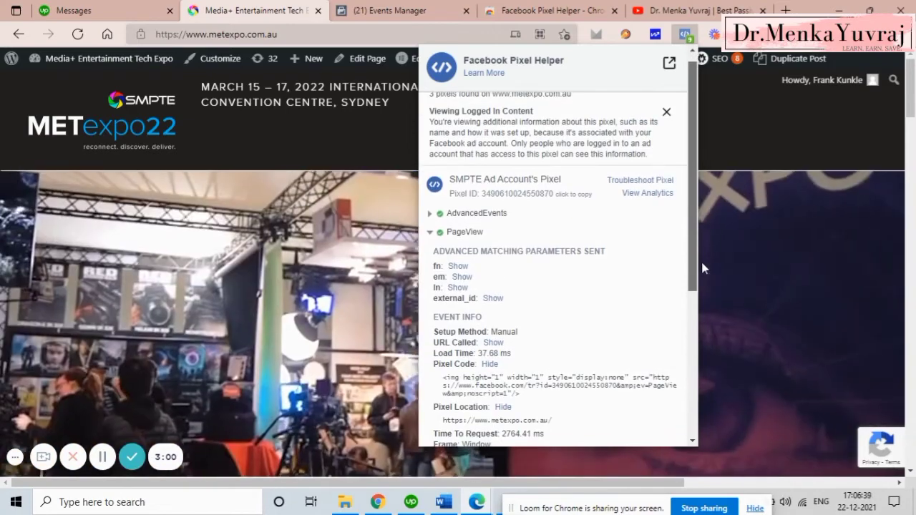
scroll(696, 281, down, 3)
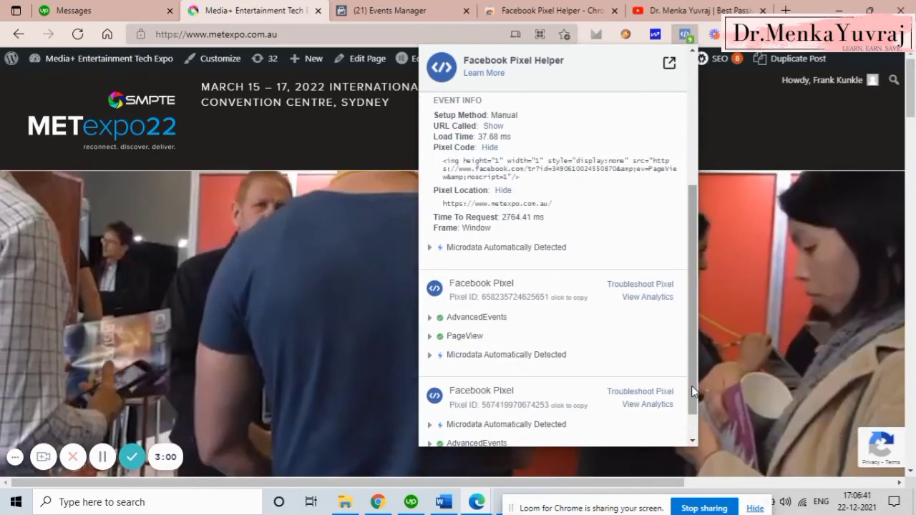
mouse_move(692, 386)
mouse_down()
mouse_move(694, 239)
mouse_move(694, 345)
mouse_up()
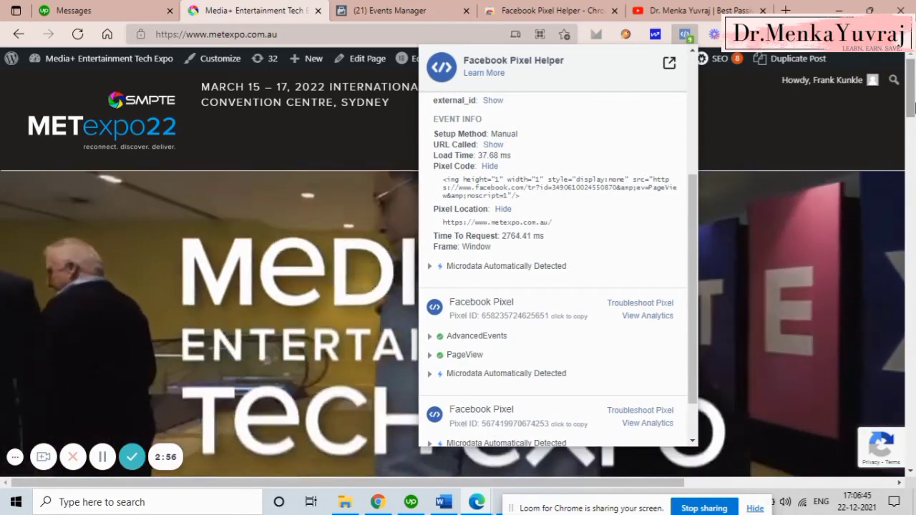
- Dismiss the Pixel Helper report, glance at Events Manager, and return to the metexpo.com.au home page
click(912, 148)
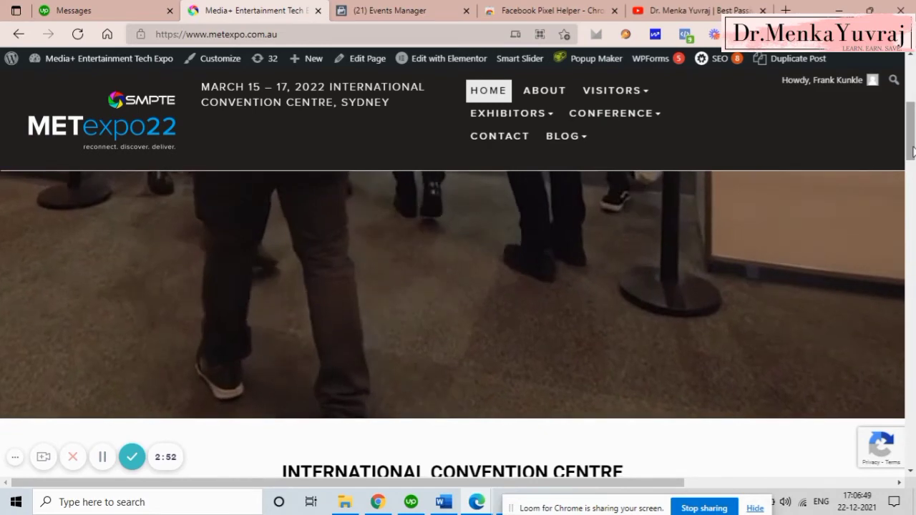
mouse_move(911, 154)
mouse_down()
mouse_move(911, 281)
mouse_move(909, 126)
mouse_up()
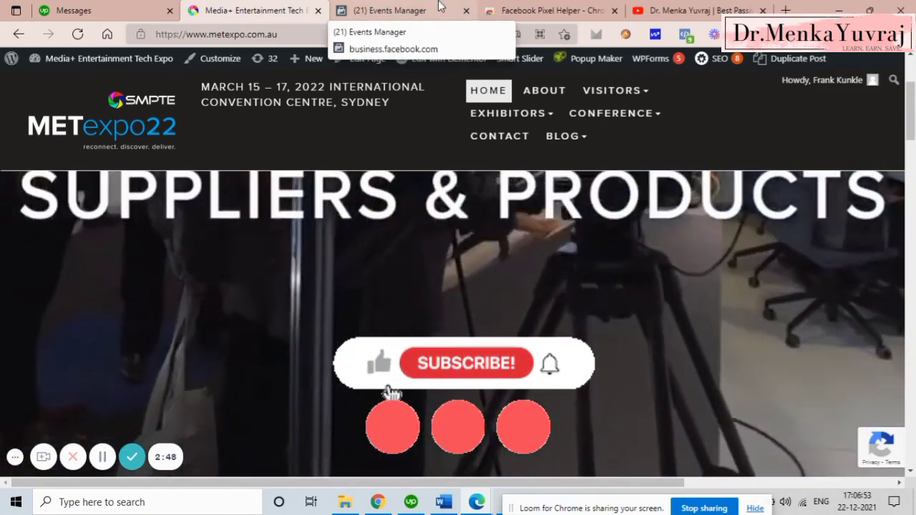
click(439, 8)
click(228, 5)
click(365, 7)
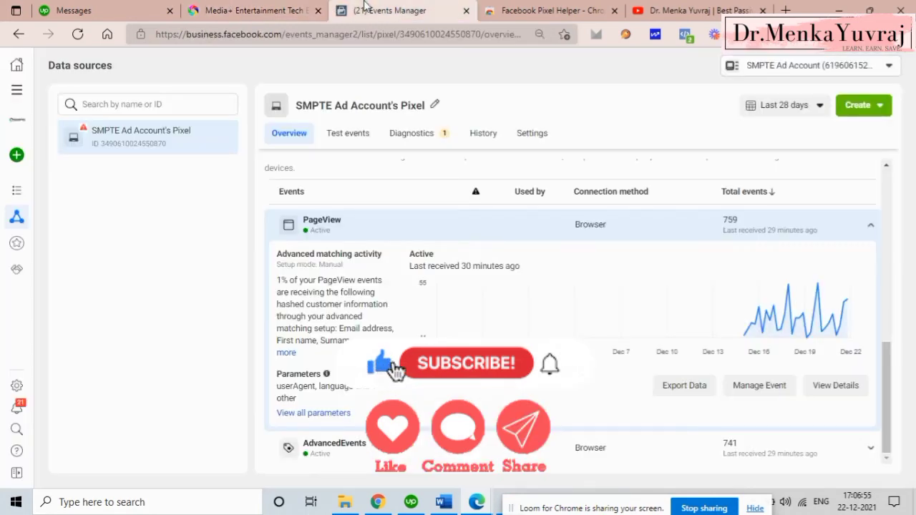
click(225, 8)
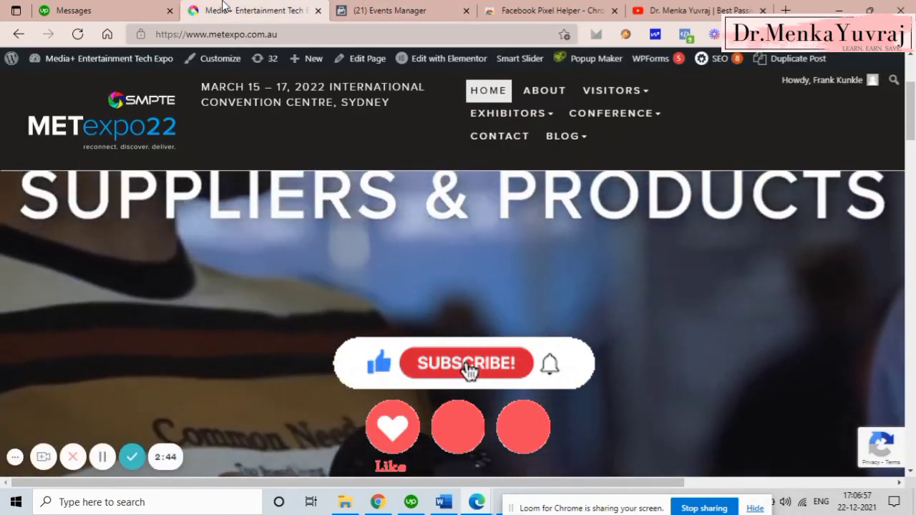